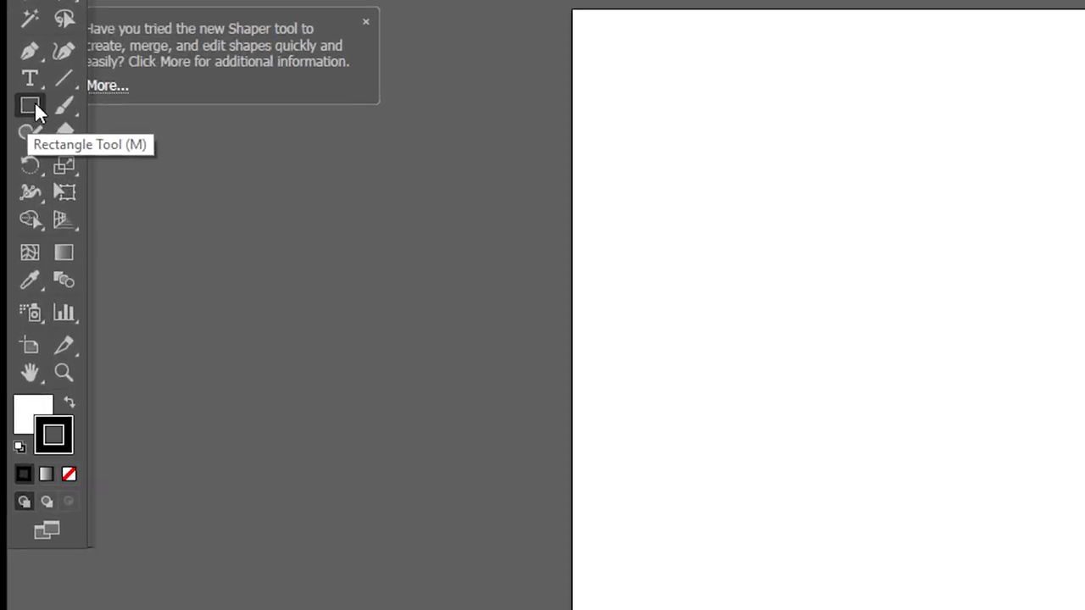
Step: Select the Rectangle Tool and set the fill to bright green (hue 105°, 3FFF00)
{"action": "left_click", "coordinate": [33, 103]}
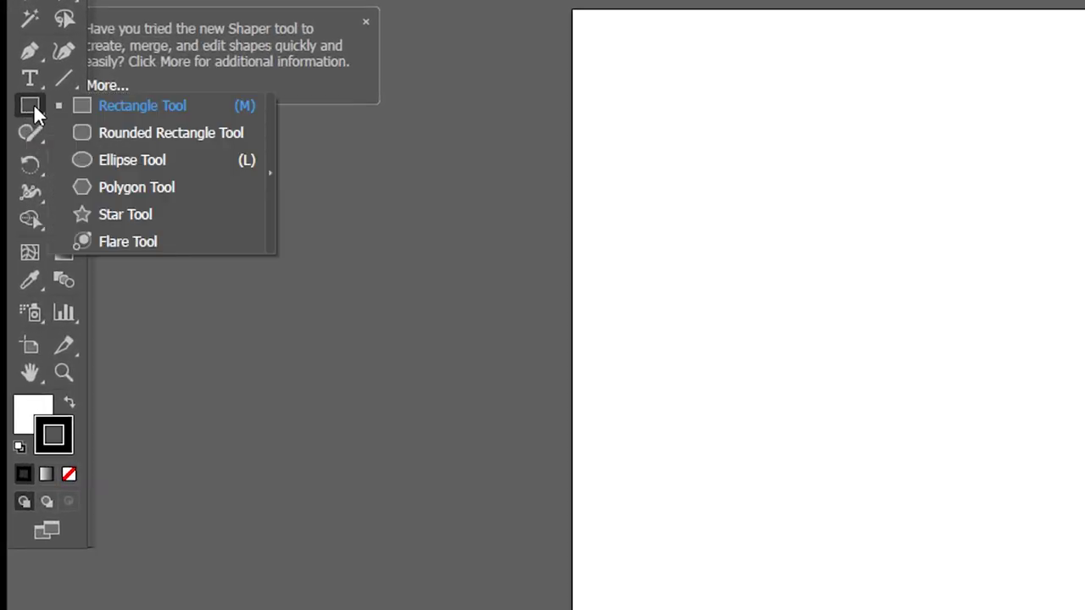
{"action": "left_click", "coordinate": [113, 105]}
{"action": "double_click", "coordinate": [25, 242]}
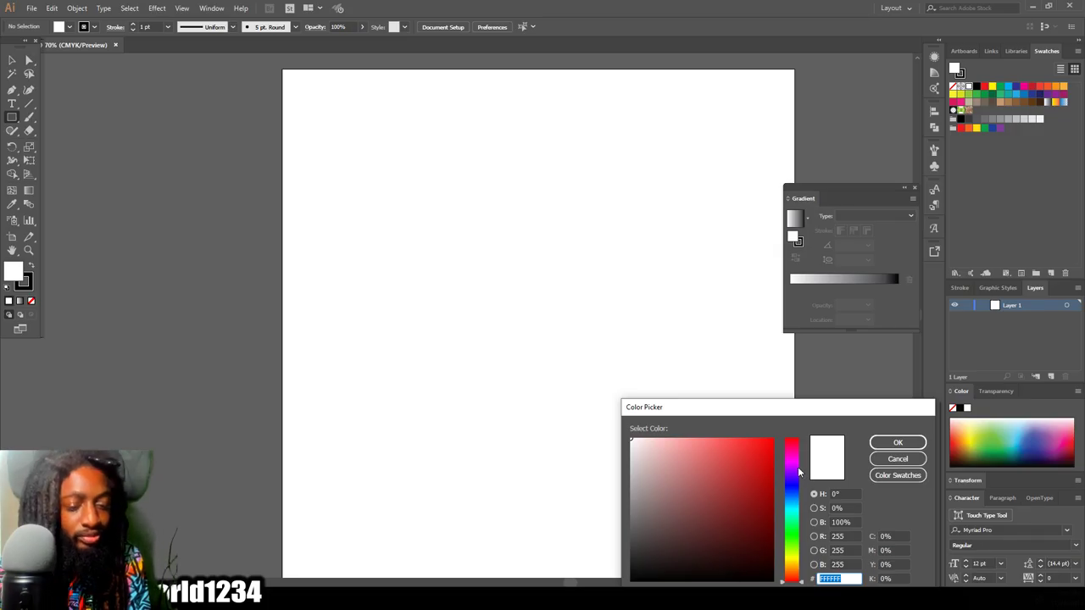
{"action": "left_click_drag", "start_coordinate": [798, 472], "coordinate": [799, 543]}
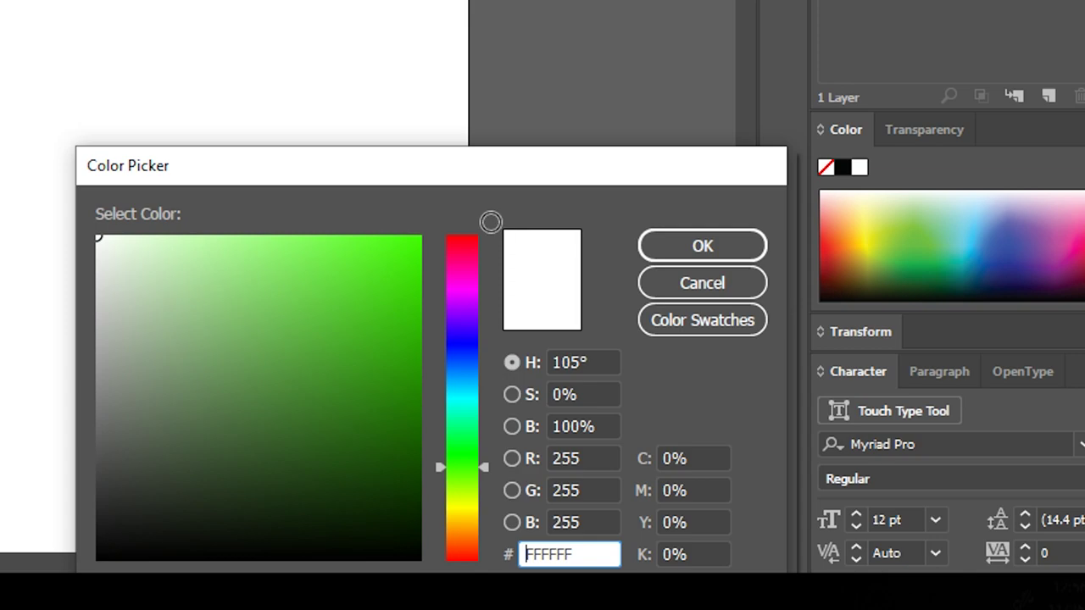
{"action": "left_click_drag", "start_coordinate": [491, 222], "coordinate": [438, 229]}
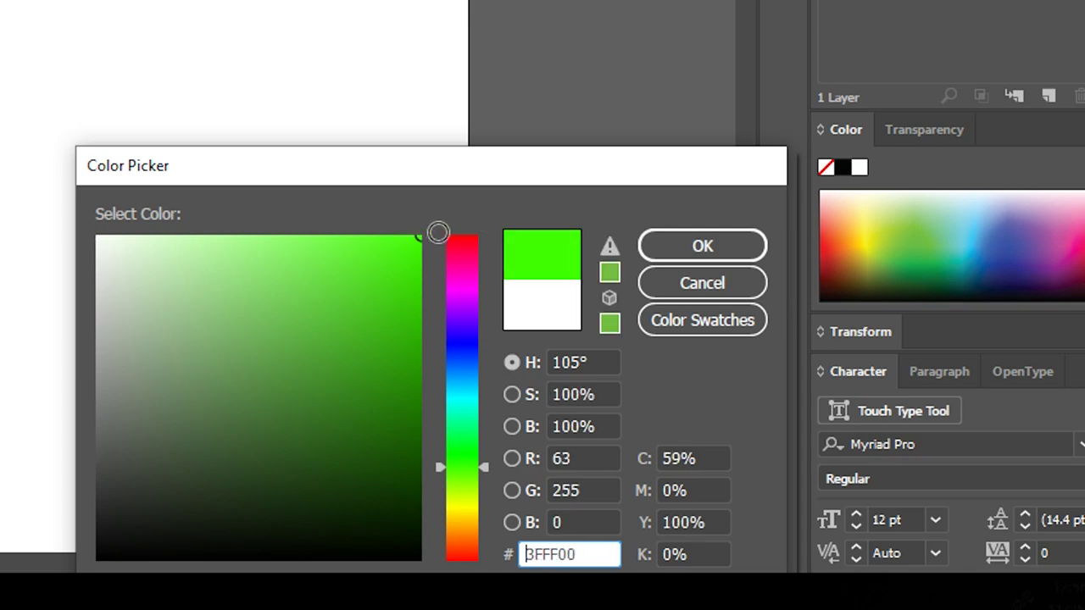
{"action": "left_click", "coordinate": [711, 246]}
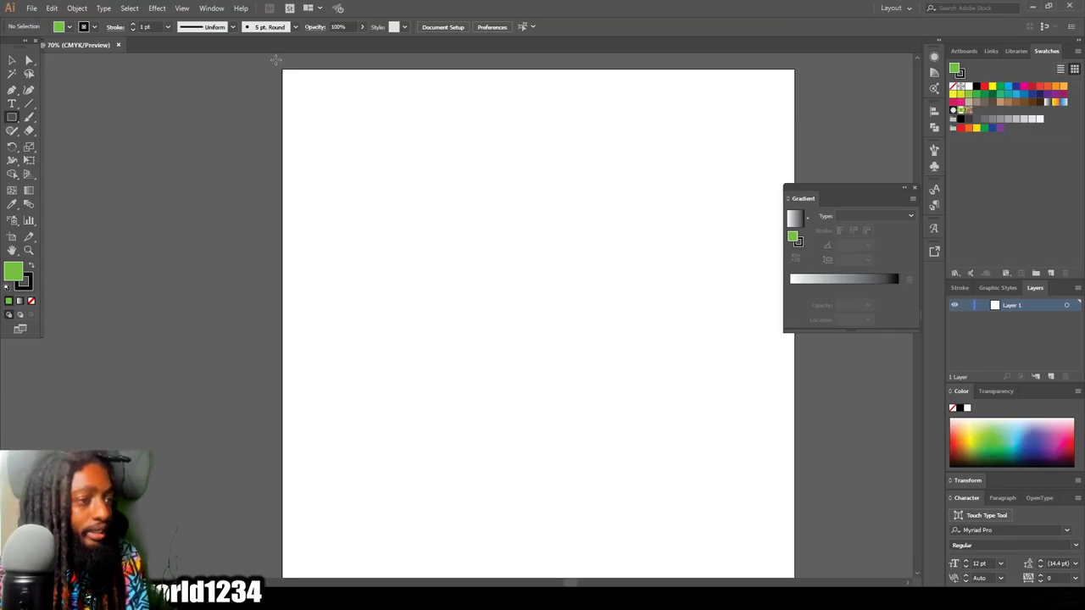
Step: Draw a green rectangle covering the whole artboard
{"action": "left_click_drag", "start_coordinate": [276, 61], "coordinate": [802, 548]}
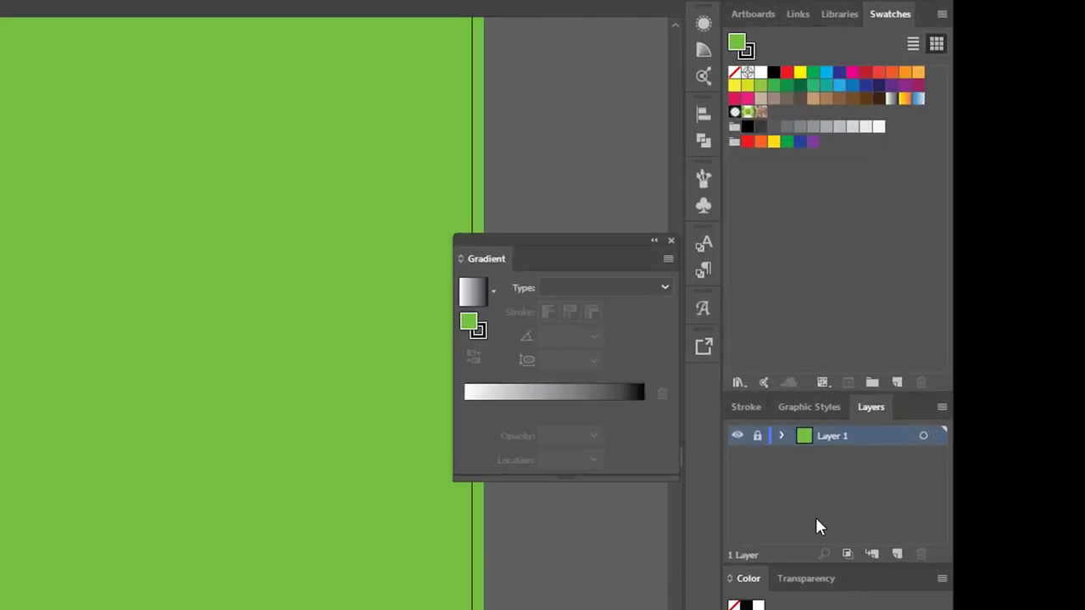
Step: Add a new Layer 2 above the green rectangle's layer
{"action": "left_click", "coordinate": [899, 554]}
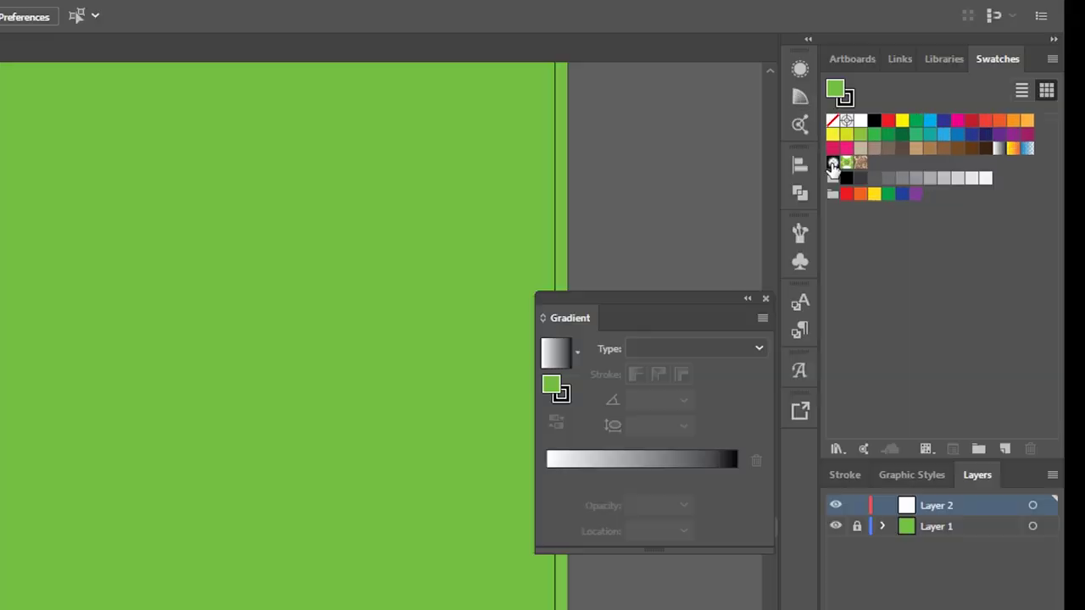
Step: Draw an artboard-sized rectangle on Layer 2 filled with the radial vignette gradient swatch
{"action": "left_click", "coordinate": [953, 111]}
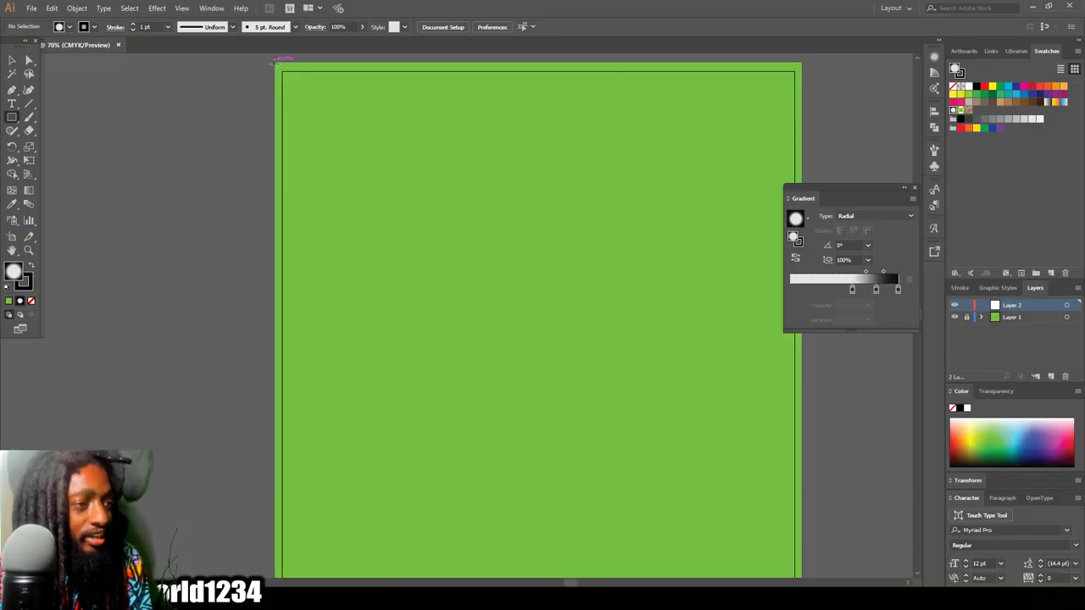
{"action": "left_click_drag", "start_coordinate": [276, 61], "coordinate": [802, 532]}
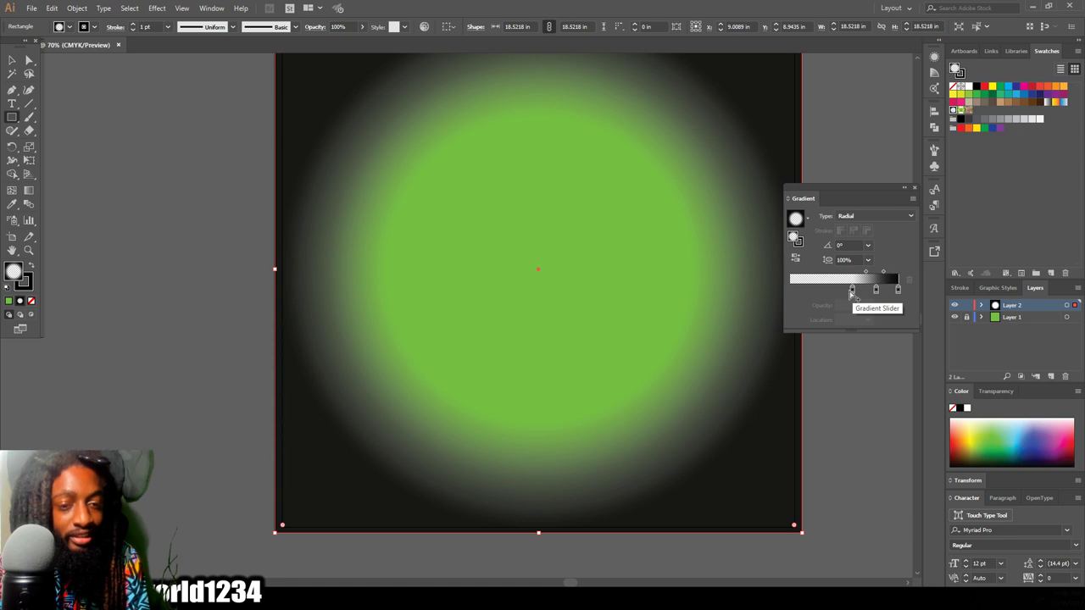
Step: Raise the yellow of the transparent middle gradient stop to 100, tinting the edges olive
{"action": "left_click", "coordinate": [853, 291]}
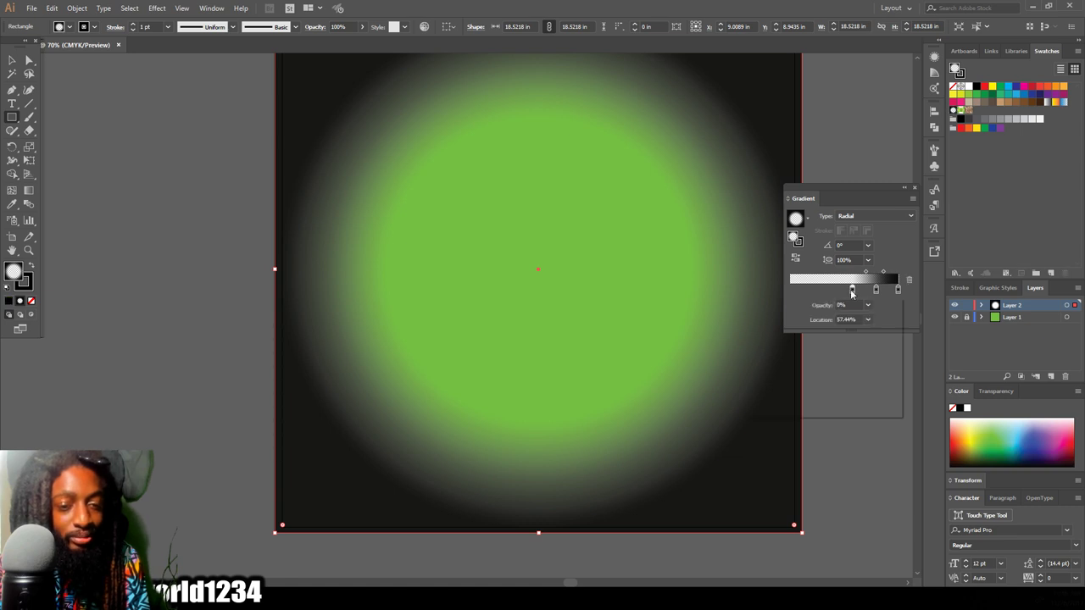
{"action": "double_click", "coordinate": [852, 290]}
{"action": "left_click_drag", "start_coordinate": [816, 363], "coordinate": [851, 335]}
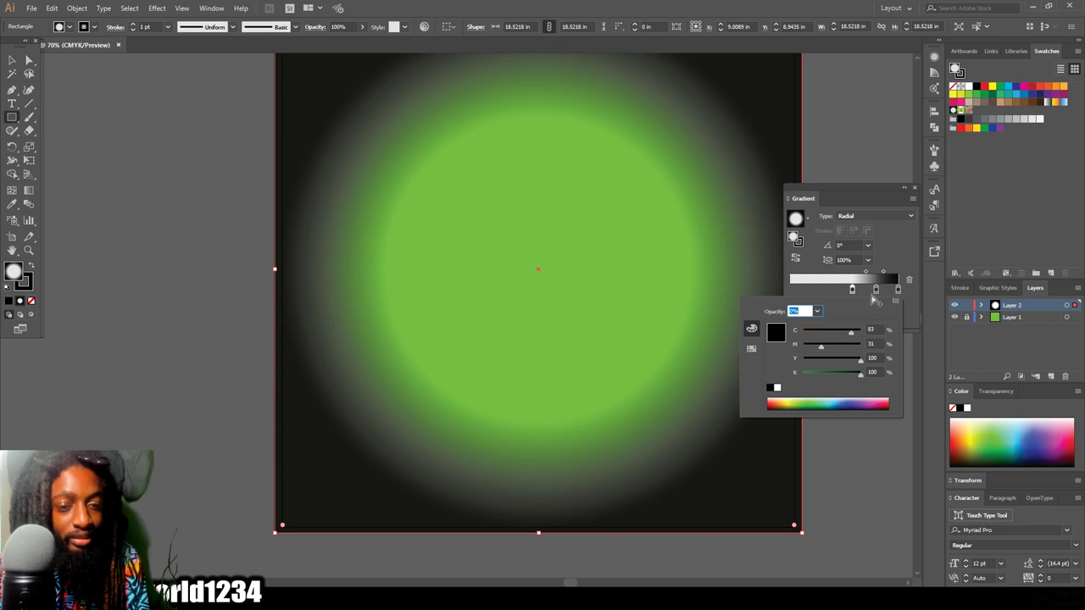
{"action": "double_click", "coordinate": [852, 289]}
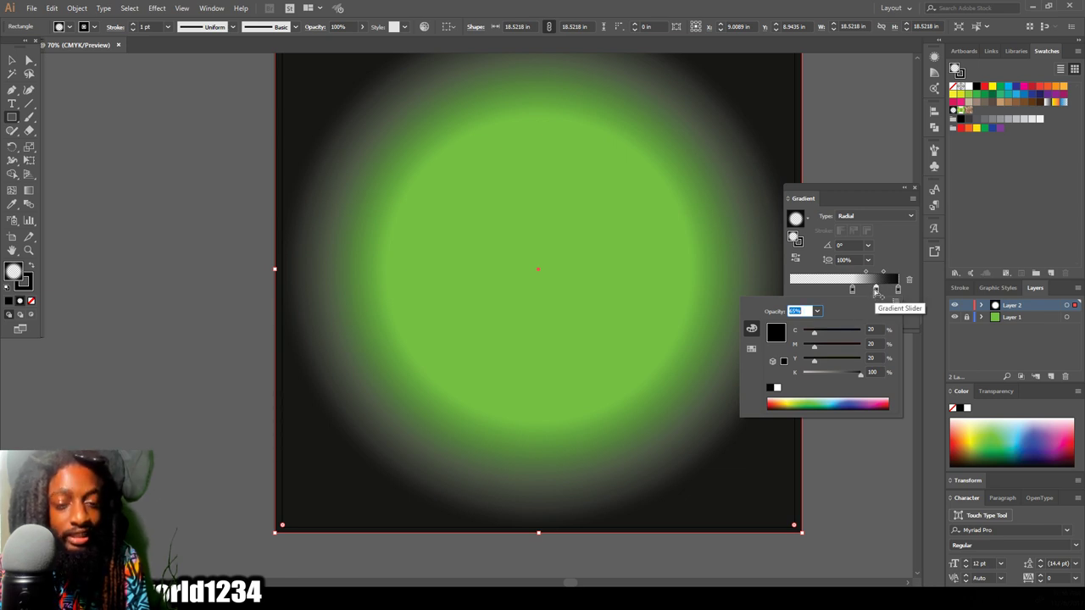
{"action": "left_click_drag", "start_coordinate": [814, 361], "coordinate": [845, 337]}
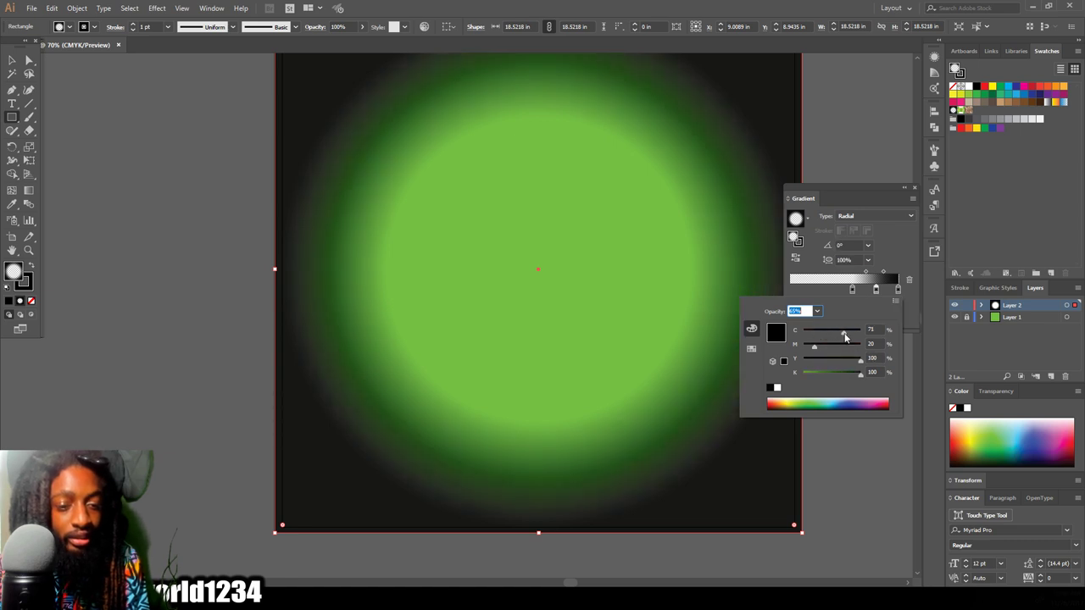
Step: Make the outer stop dark green (C100 M0 Y100 K100) and remove magenta from the middle stop
{"action": "left_click", "coordinate": [899, 291]}
{"action": "double_click", "coordinate": [897, 289]}
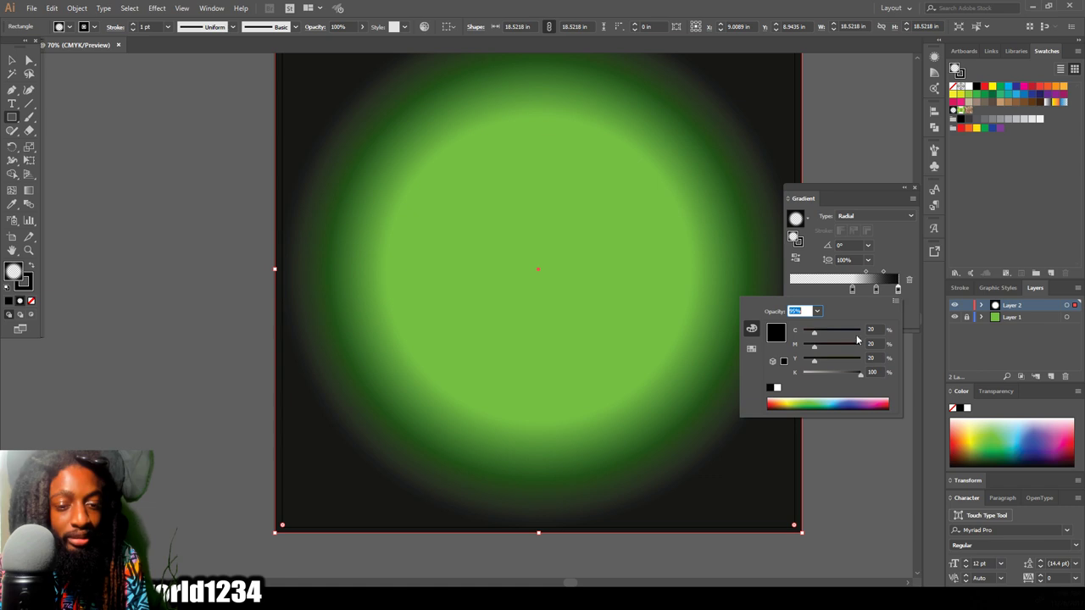
{"action": "left_click_drag", "start_coordinate": [837, 364], "coordinate": [865, 331]}
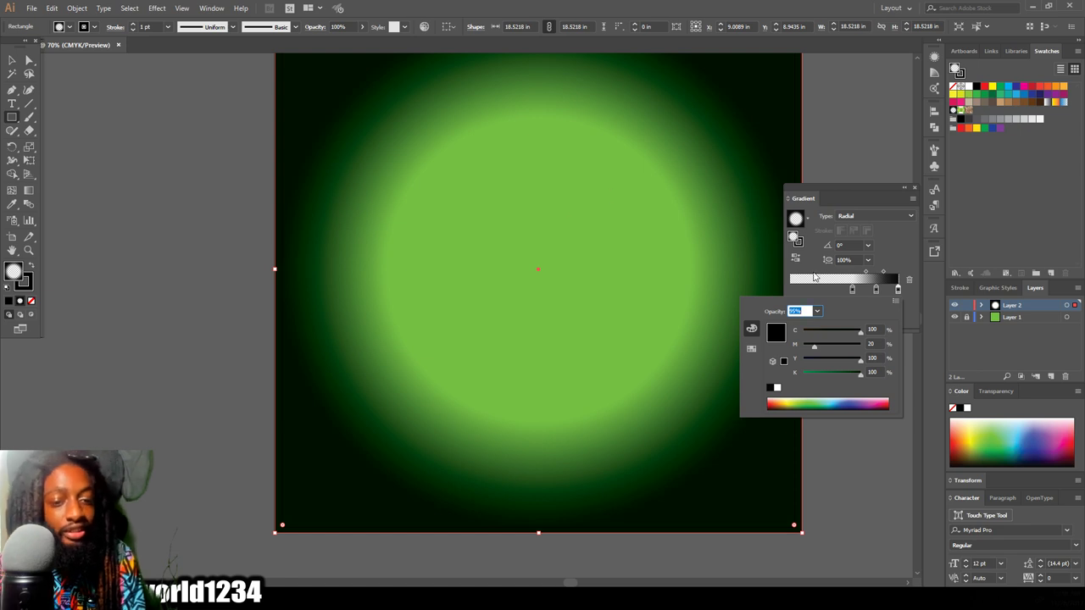
{"action": "left_click", "coordinate": [875, 289]}
{"action": "double_click", "coordinate": [876, 289]}
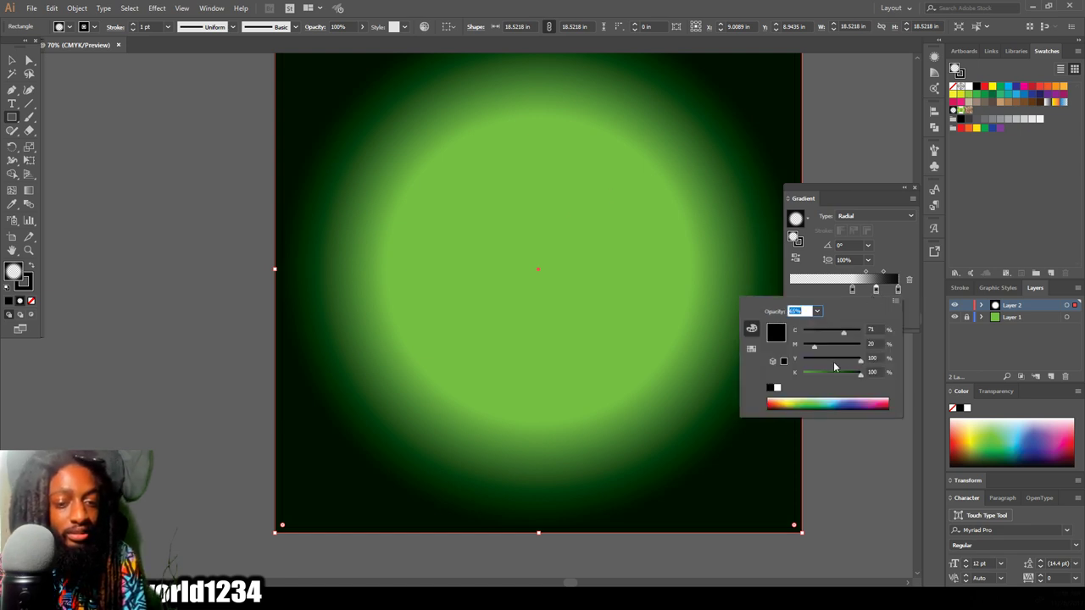
{"action": "left_click_drag", "start_coordinate": [816, 349], "coordinate": [863, 333]}
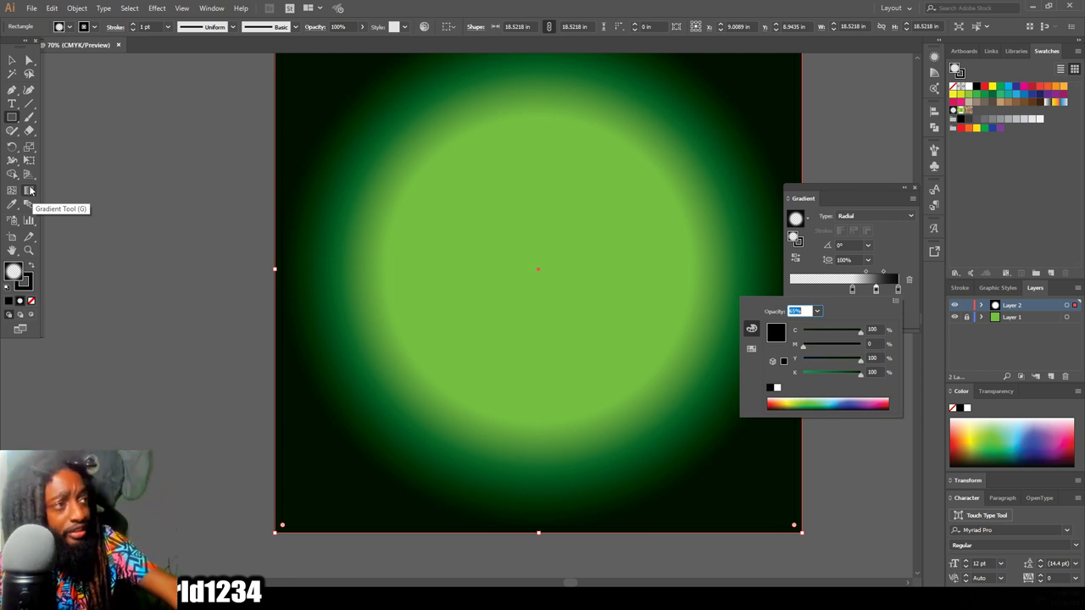
Step: Set the gradient stop opacity to 65% and shrink the light green centre on the artboard
{"action": "type", "text": "65"}
{"action": "key", "text": "Return"}
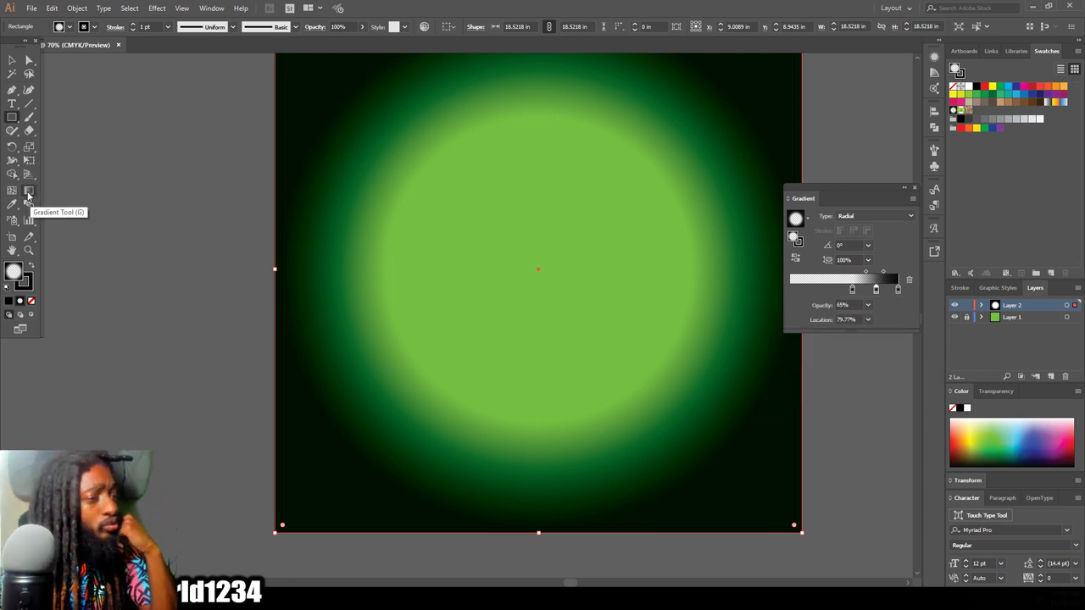
{"action": "left_click", "coordinate": [28, 194]}
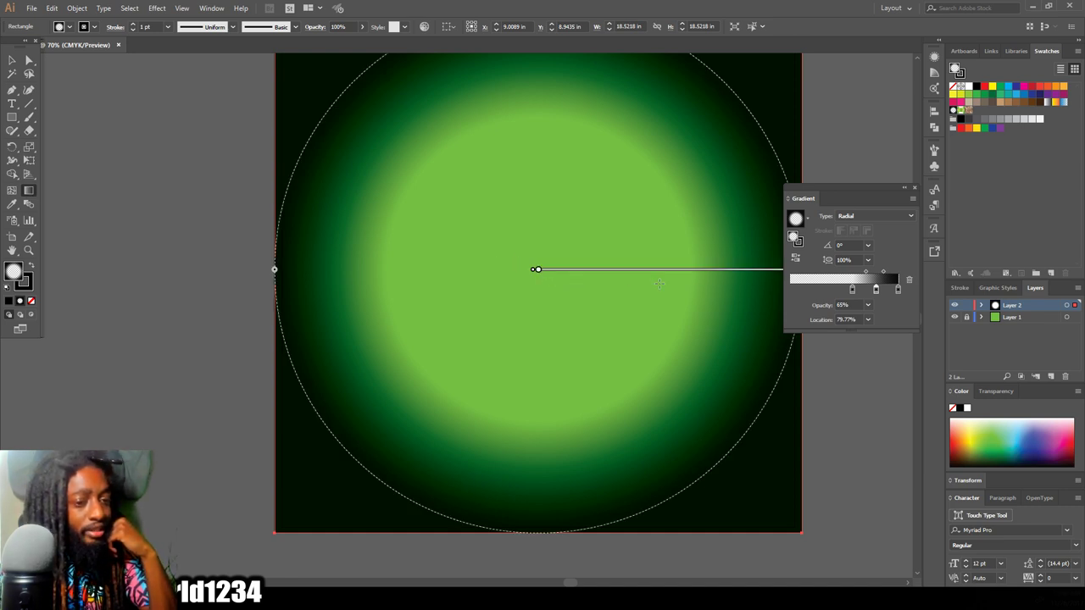
{"action": "mouse_move", "coordinate": [675, 277]}
{"action": "left_click_drag", "start_coordinate": [689, 278], "coordinate": [643, 278]}
{"action": "left_click_drag", "start_coordinate": [749, 278], "coordinate": [722, 279]}
Step: Enlarge the gradient circle past the artboard, pull the colour stops inward, and lock Layer 2
{"action": "left_click_drag", "start_coordinate": [878, 191], "coordinate": [984, 327]}
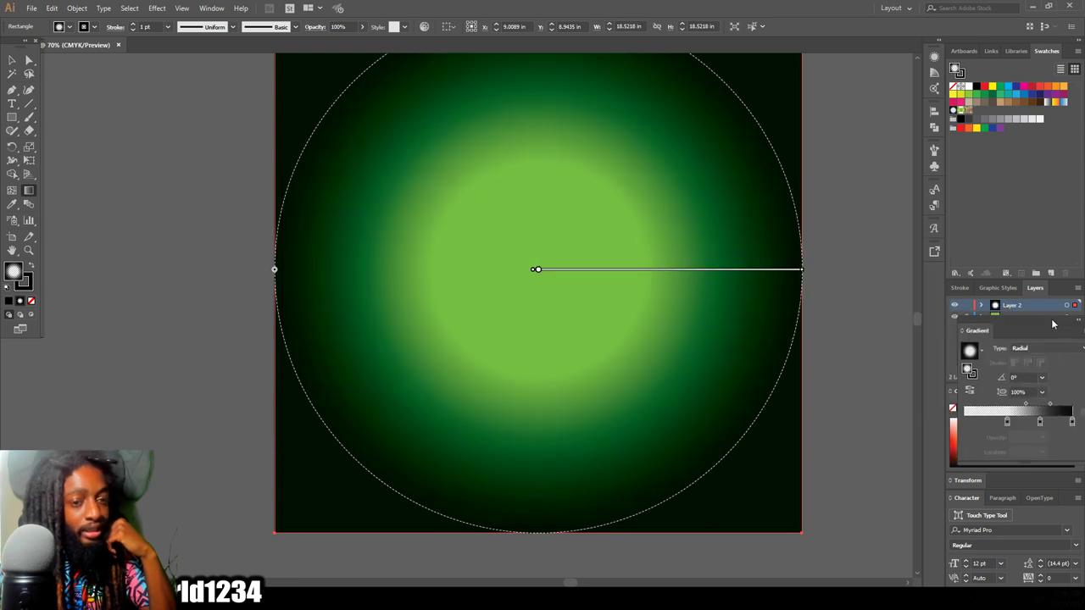
{"action": "left_click_drag", "start_coordinate": [805, 269], "coordinate": [905, 269]}
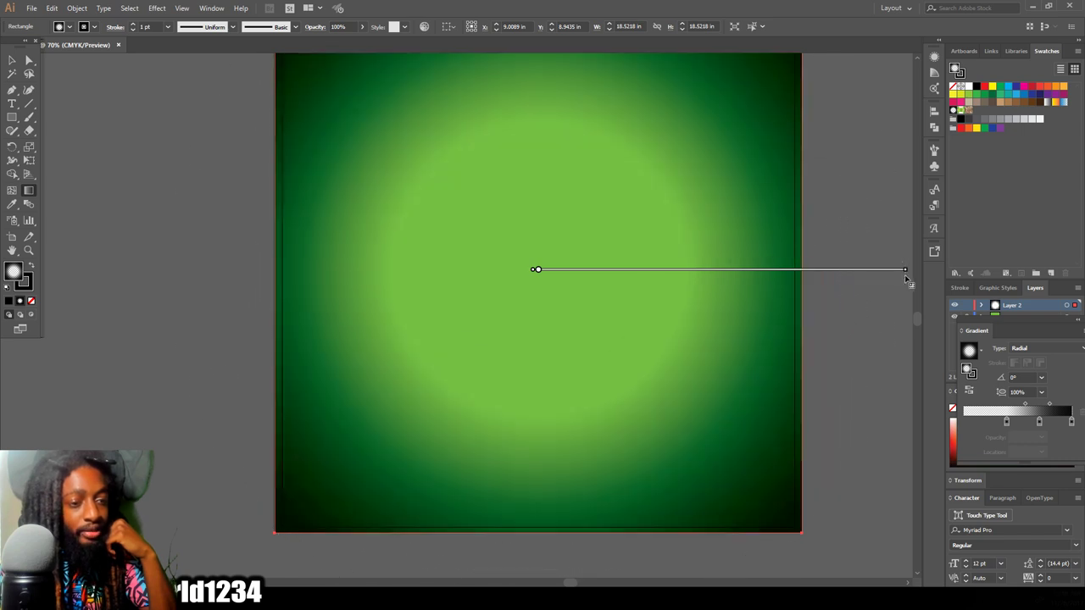
{"action": "left_click_drag", "start_coordinate": [685, 278], "coordinate": [647, 278]}
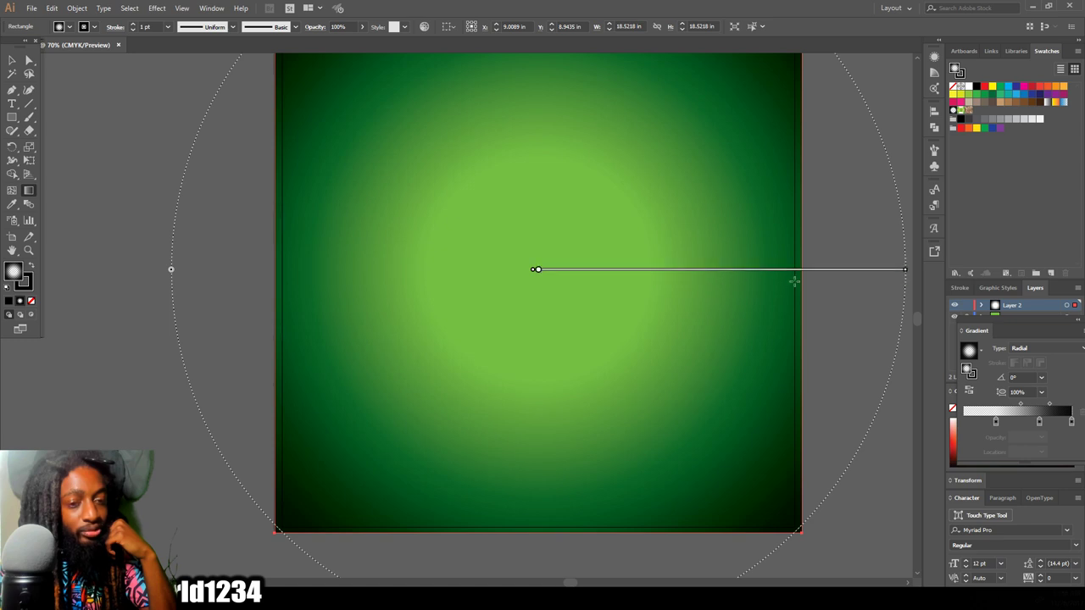
{"action": "left_click_drag", "start_coordinate": [794, 278], "coordinate": [754, 277]}
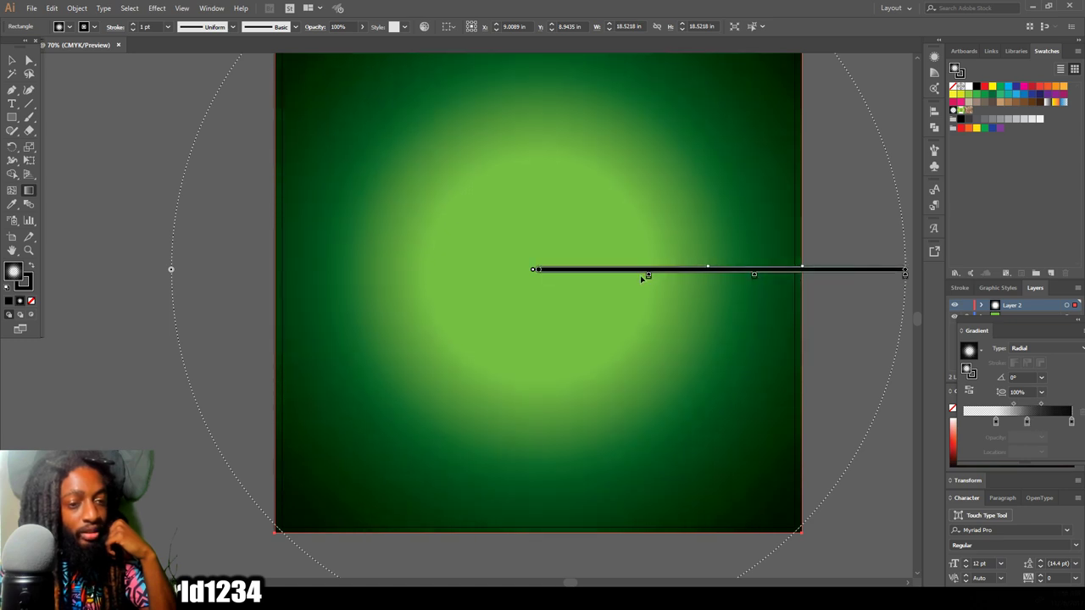
{"action": "left_click_drag", "start_coordinate": [650, 280], "coordinate": [631, 278]}
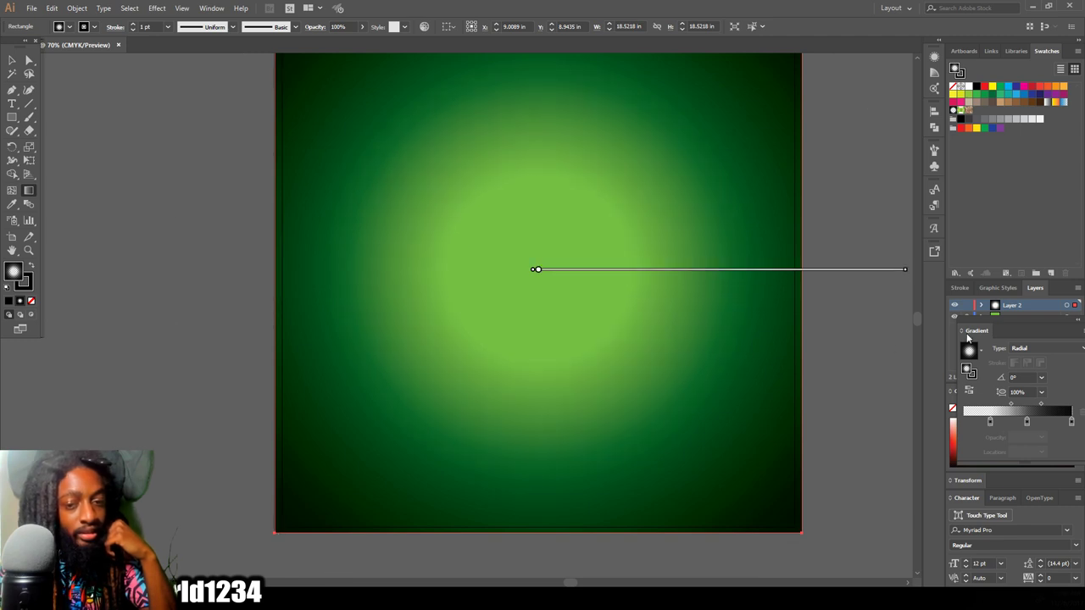
{"action": "left_click", "coordinate": [968, 306]}
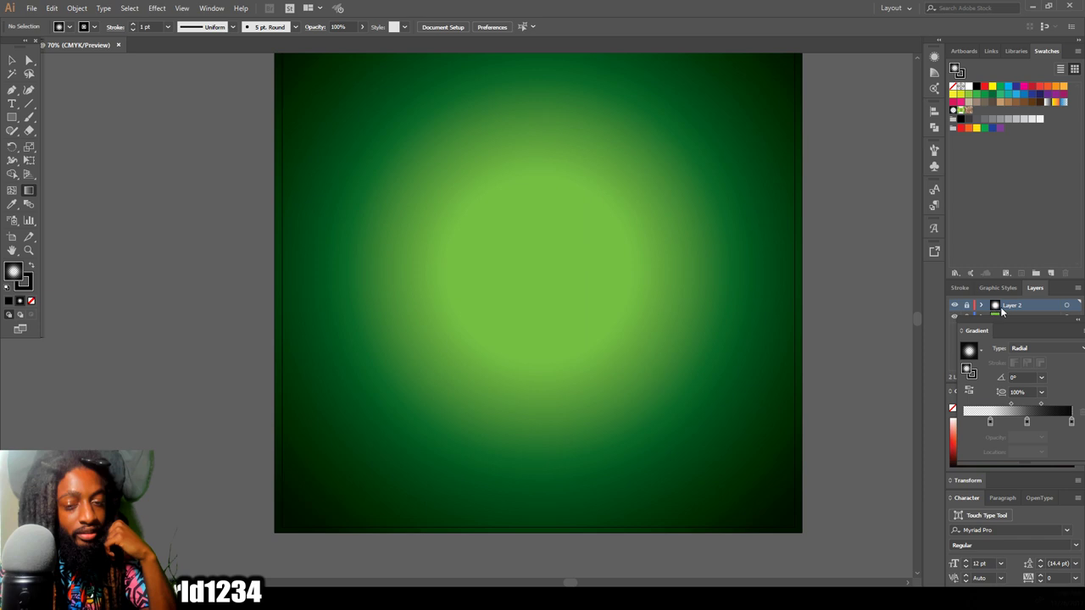
Step: Export the artboard to the Desktop as a 300 ppi PNG using artboard bounds
{"action": "left_click_drag", "start_coordinate": [1007, 322], "coordinate": [1009, 337]}
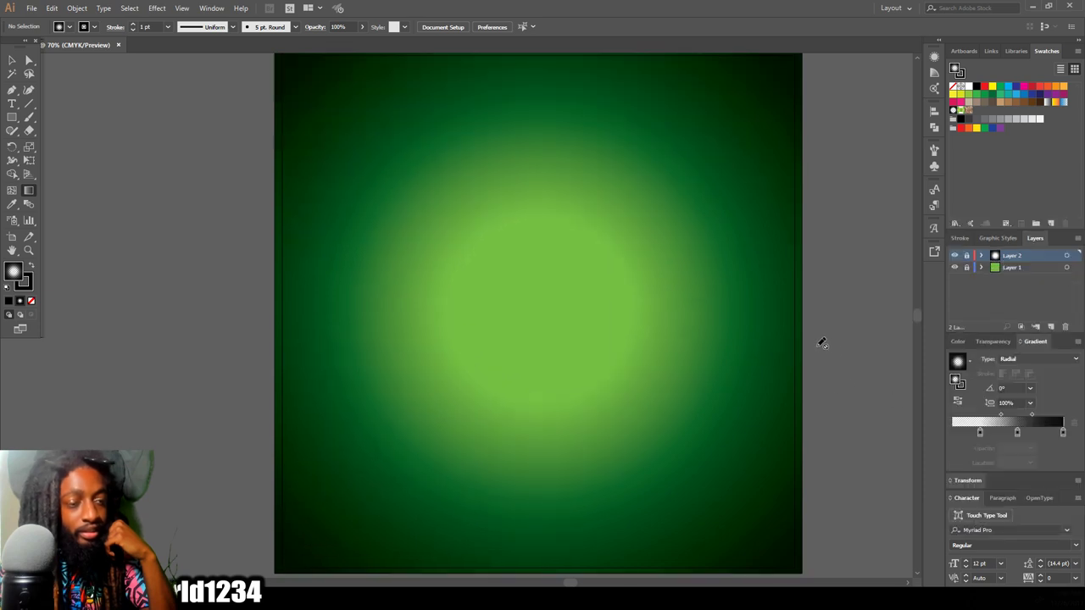
{"action": "left_click", "coordinate": [32, 7]}
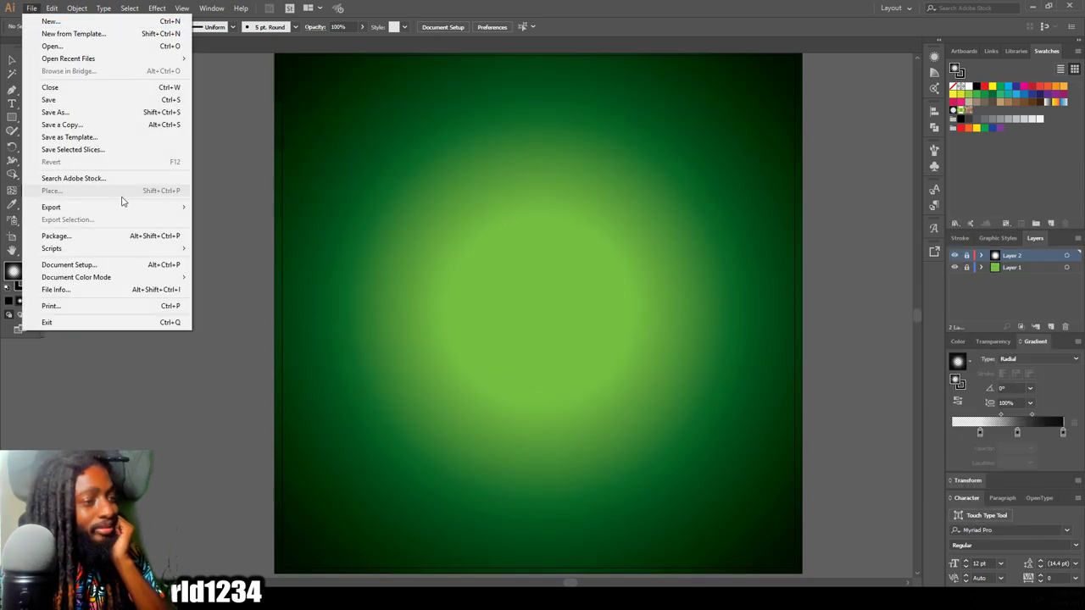
{"action": "mouse_move", "coordinate": [140, 207]}
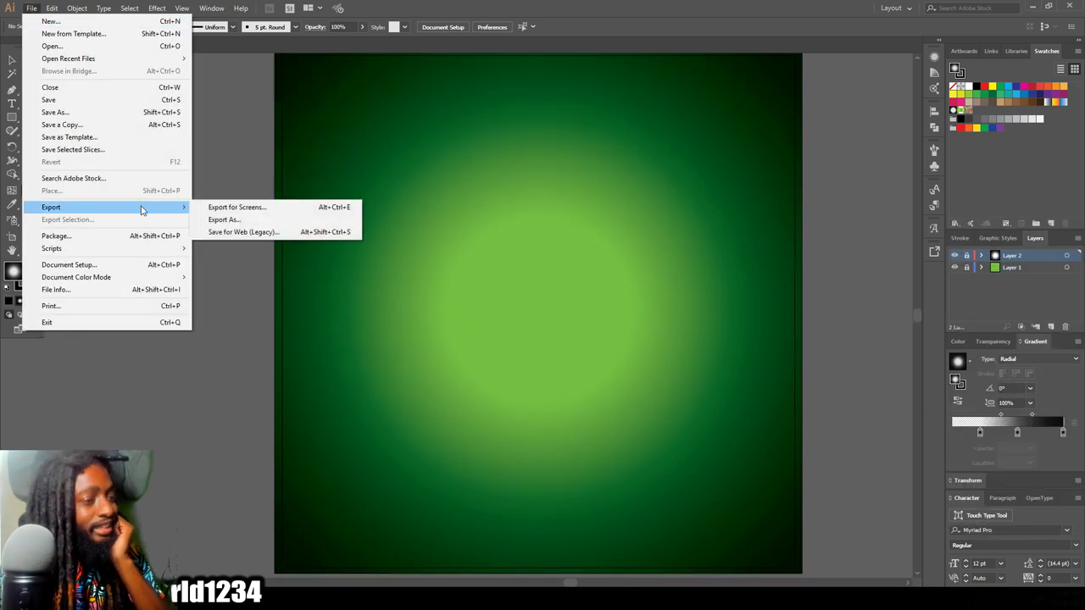
{"action": "left_click", "coordinate": [239, 220]}
{"action": "left_click", "coordinate": [213, 261]}
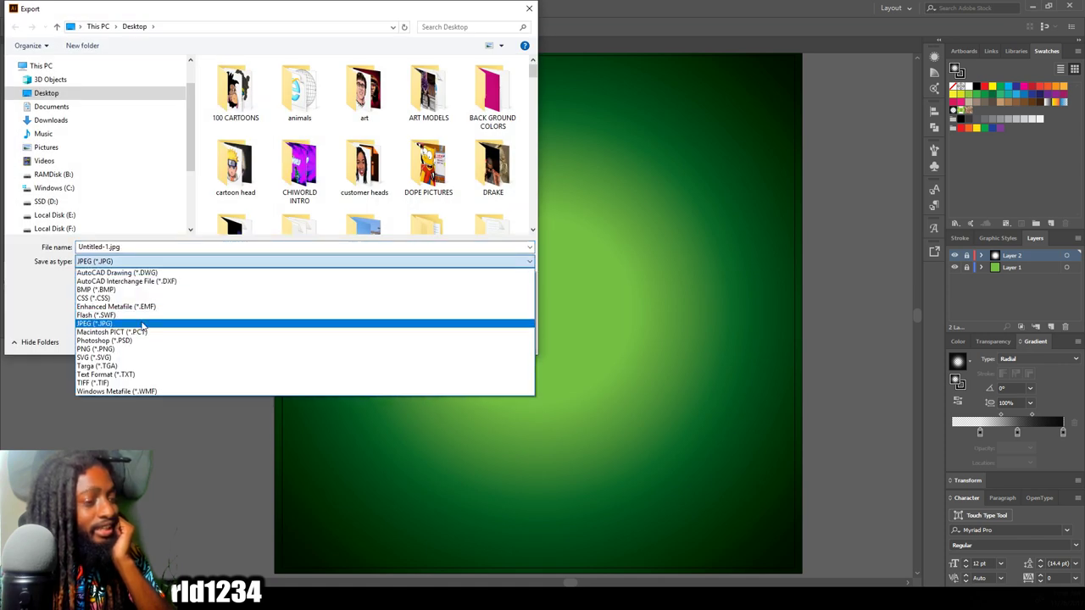
{"action": "left_click", "coordinate": [141, 349]}
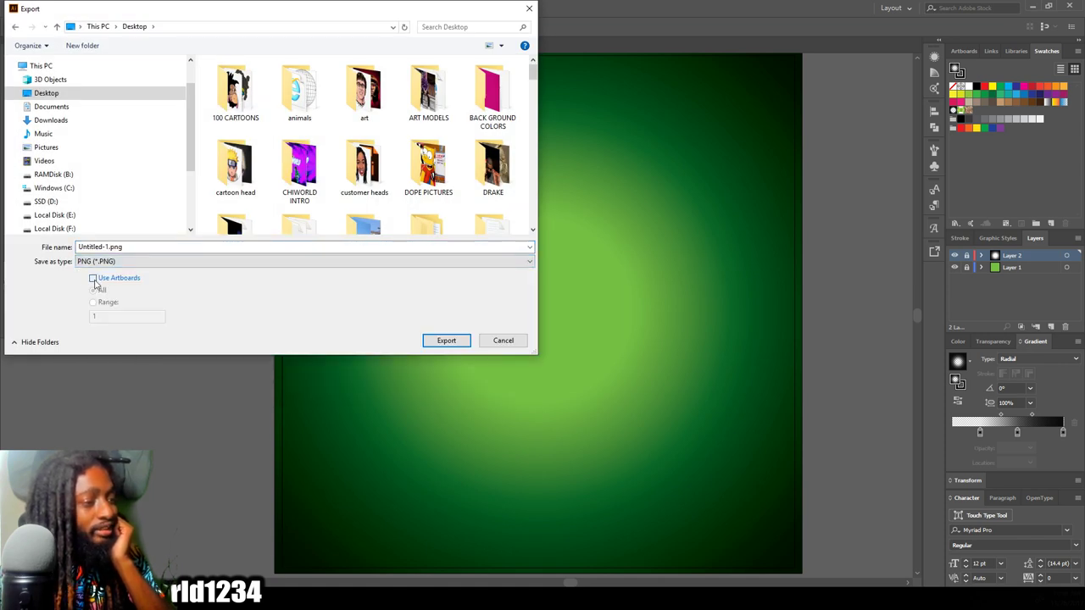
{"action": "left_click", "coordinate": [93, 278]}
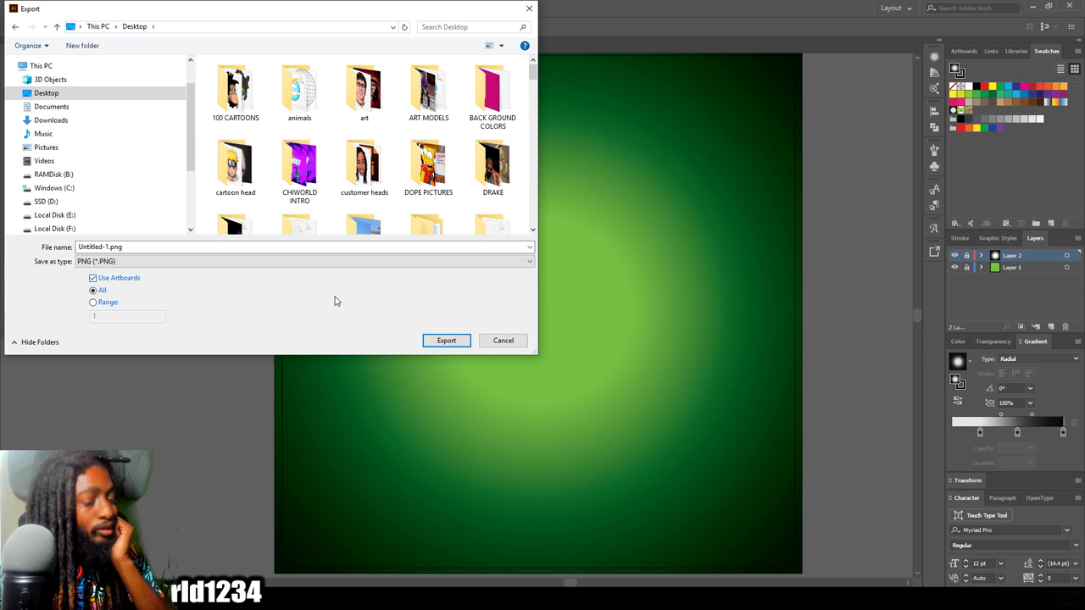
{"action": "left_click", "coordinate": [448, 340]}
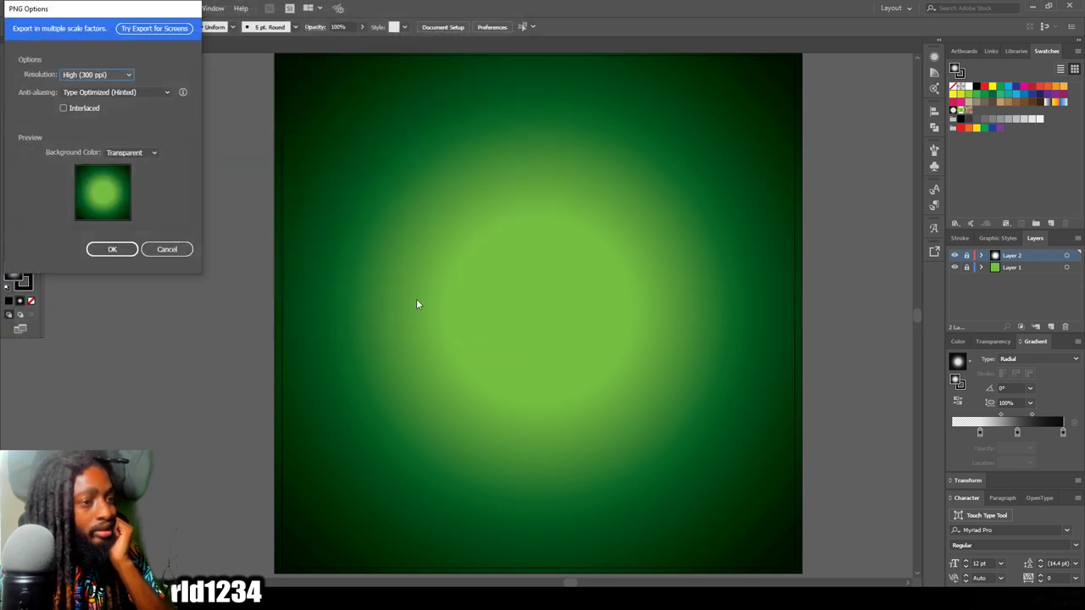
{"action": "left_click", "coordinate": [118, 251]}
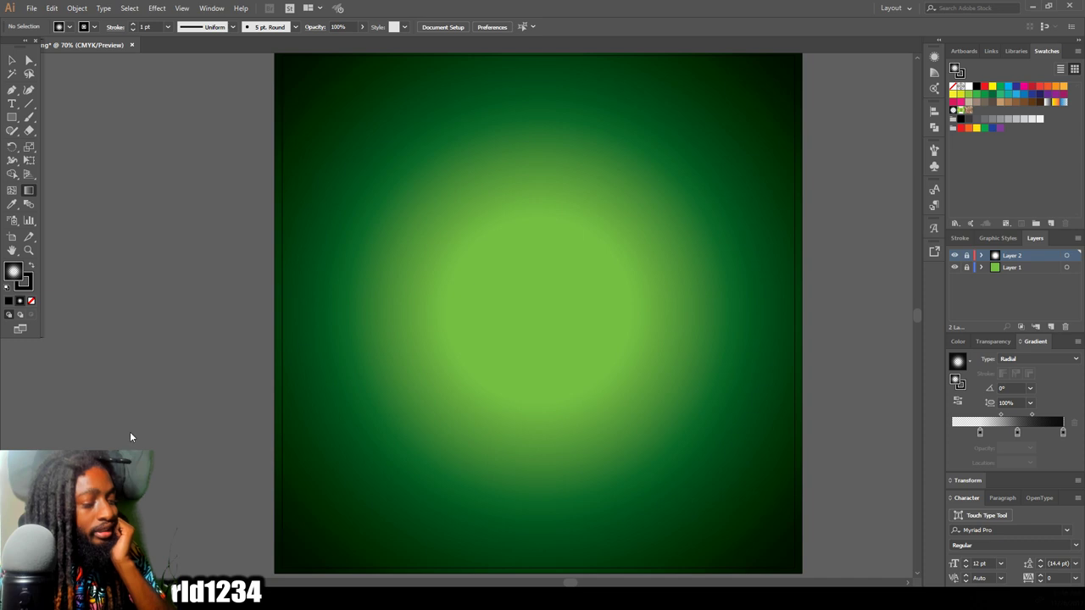
Step: Open the exported Untitled-1-01.png from the Desktop in File Explorer
{"action": "key", "text": "super+e"}
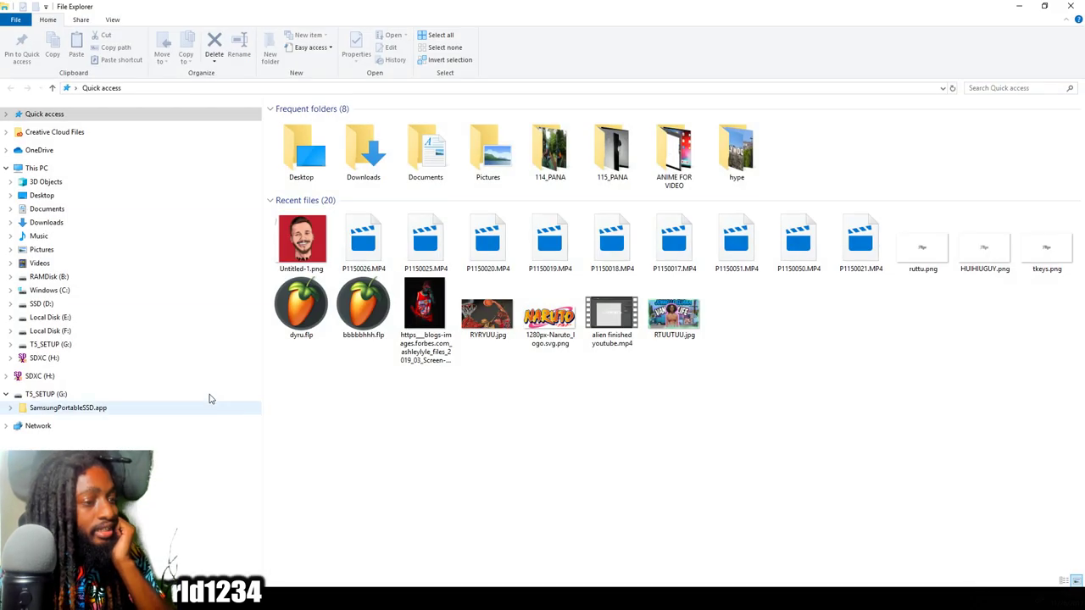
{"action": "left_click", "coordinate": [42, 196]}
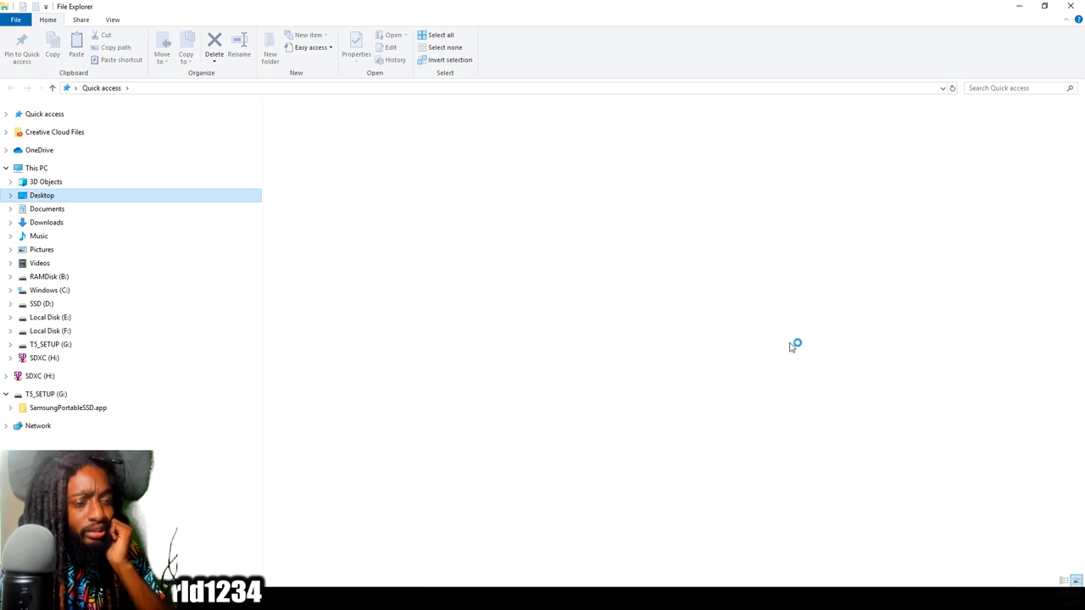
{"action": "double_click", "coordinate": [606, 384]}
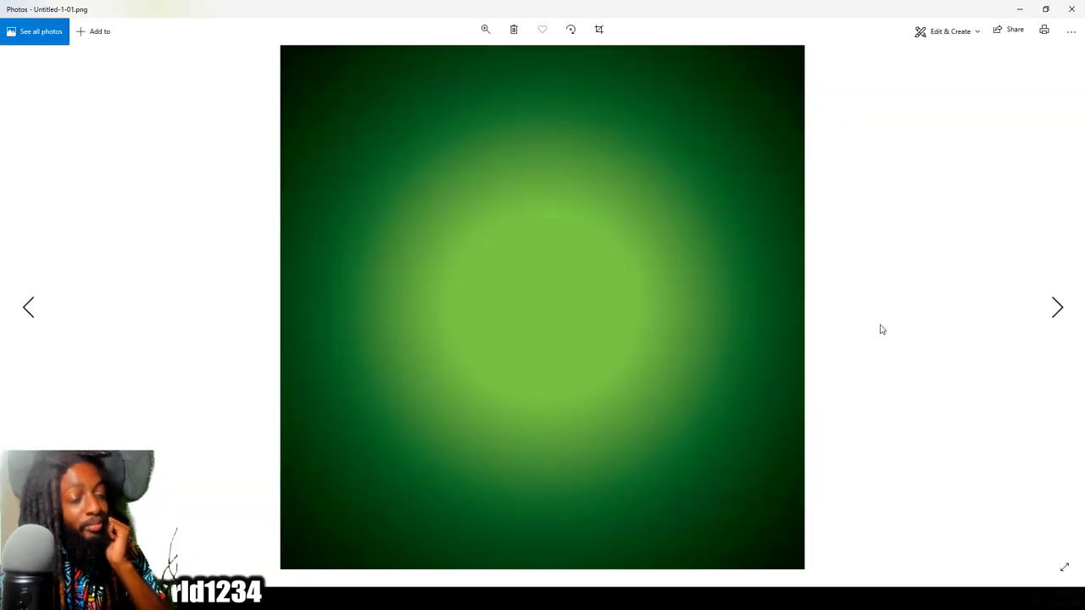